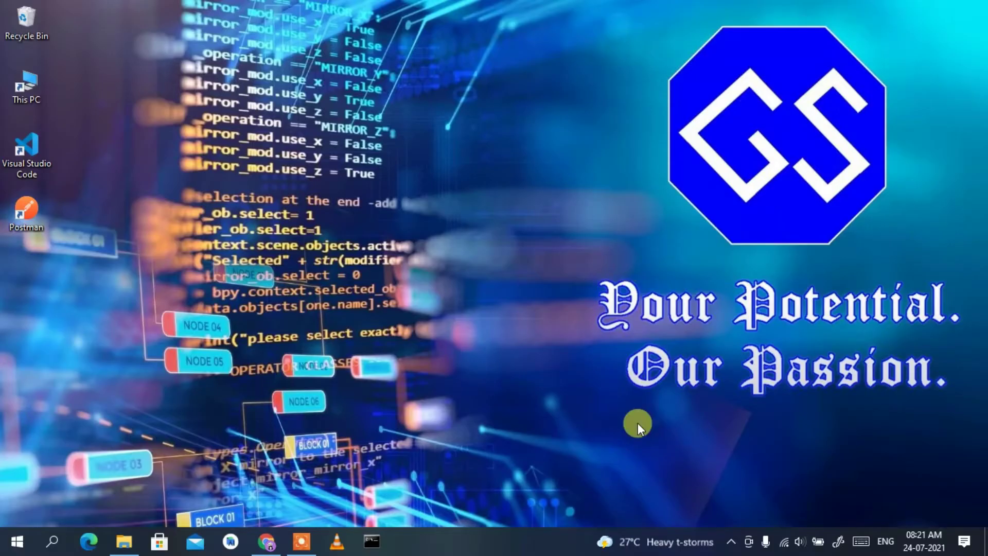
Run a Google search for 'scratch download' in Chrome to reach scratch.mit.edu/download.
click(262, 543)
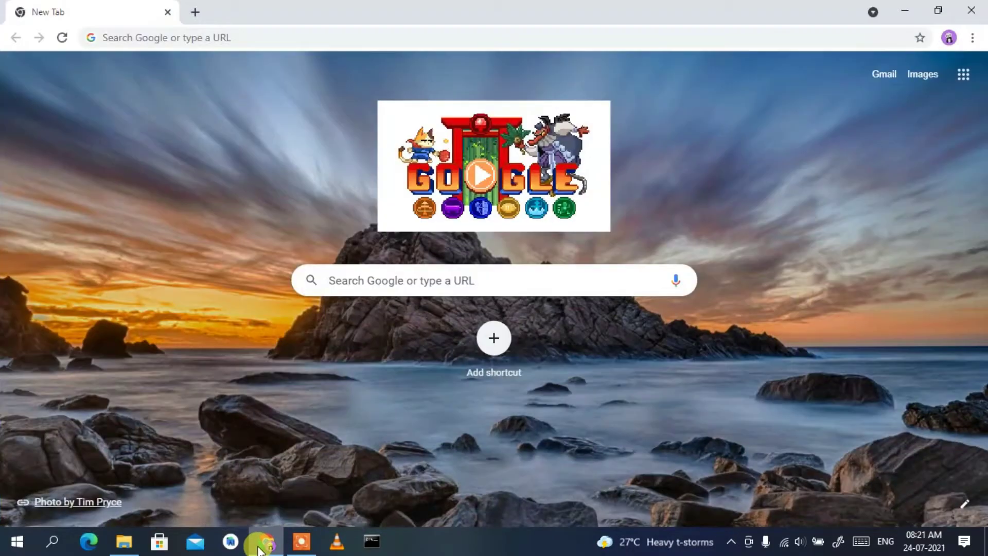
click(283, 35)
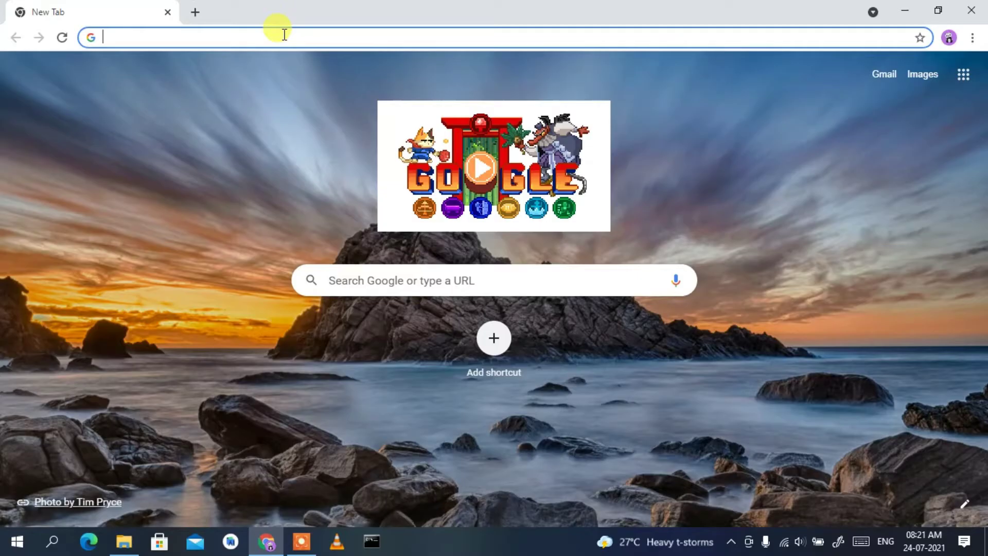
text(scra)
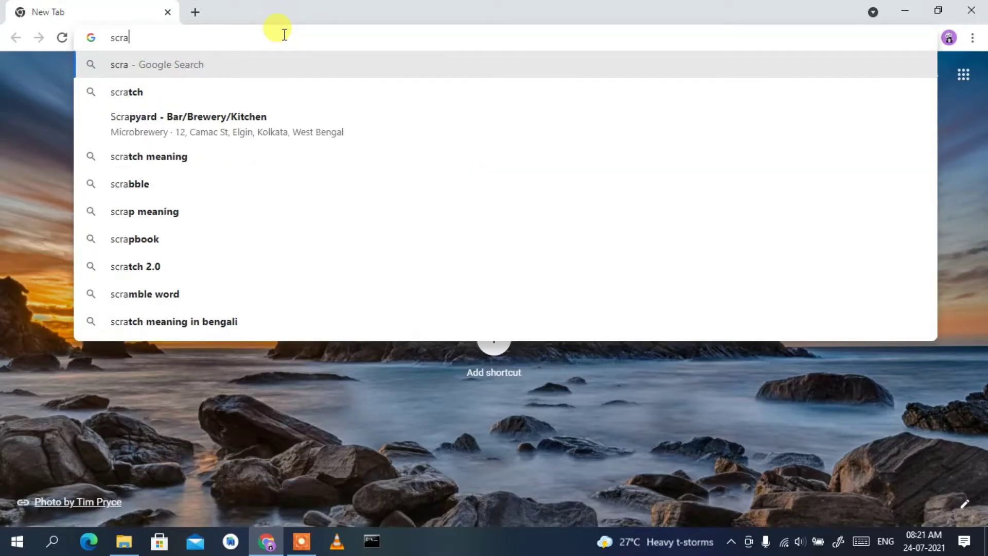
text(tch )
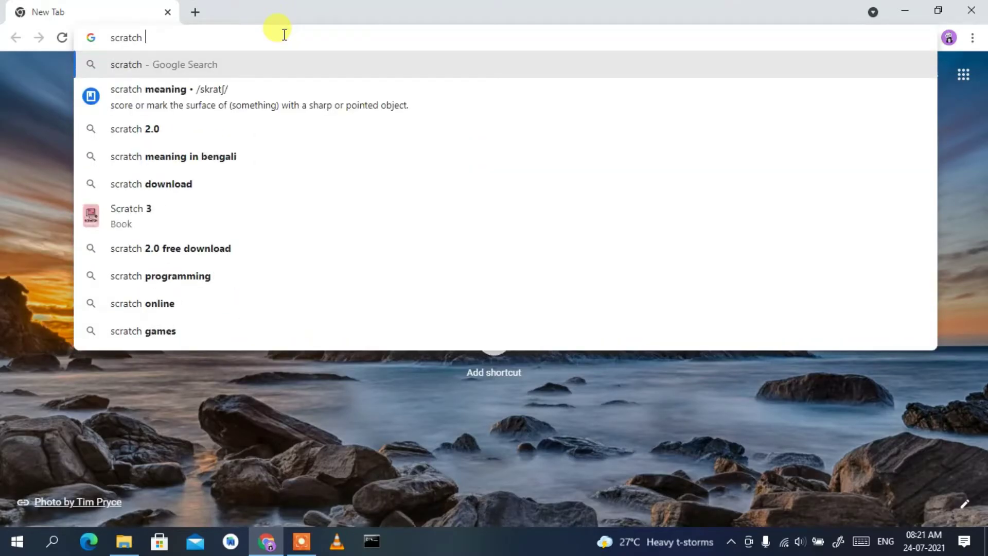
text(d)
key(Down)
key(Return)
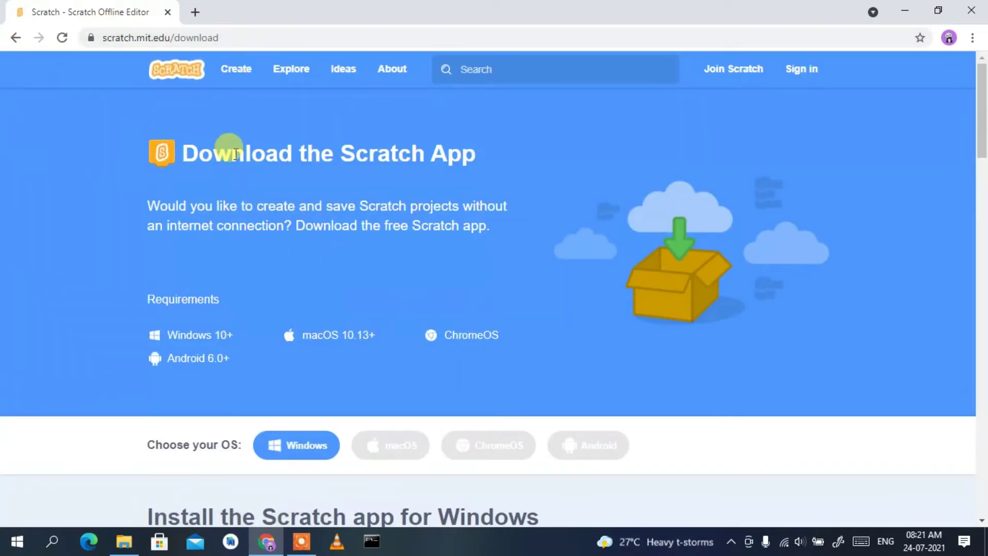
scroll(298, 153, down, 1)
scroll(297, 153, down, 2)
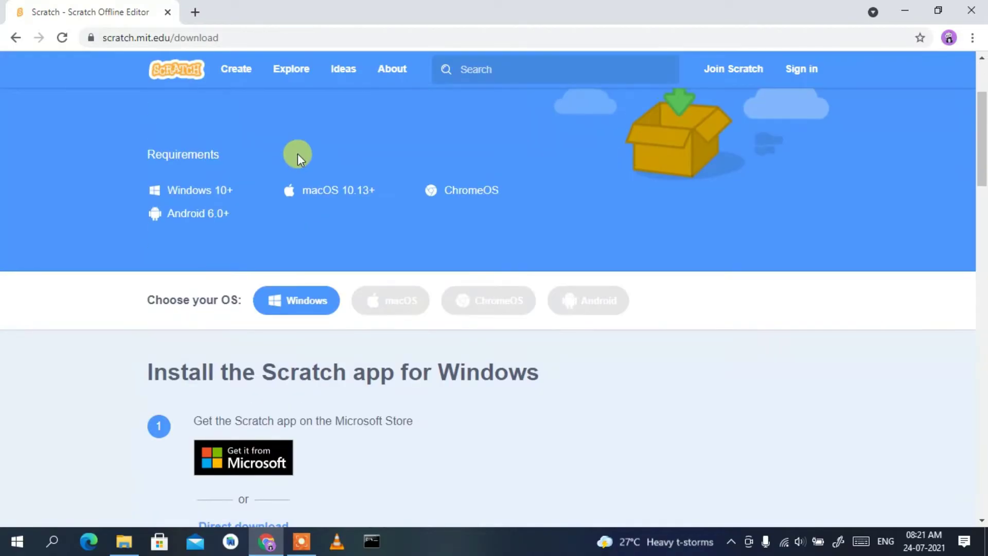
scroll(297, 154, down, 3)
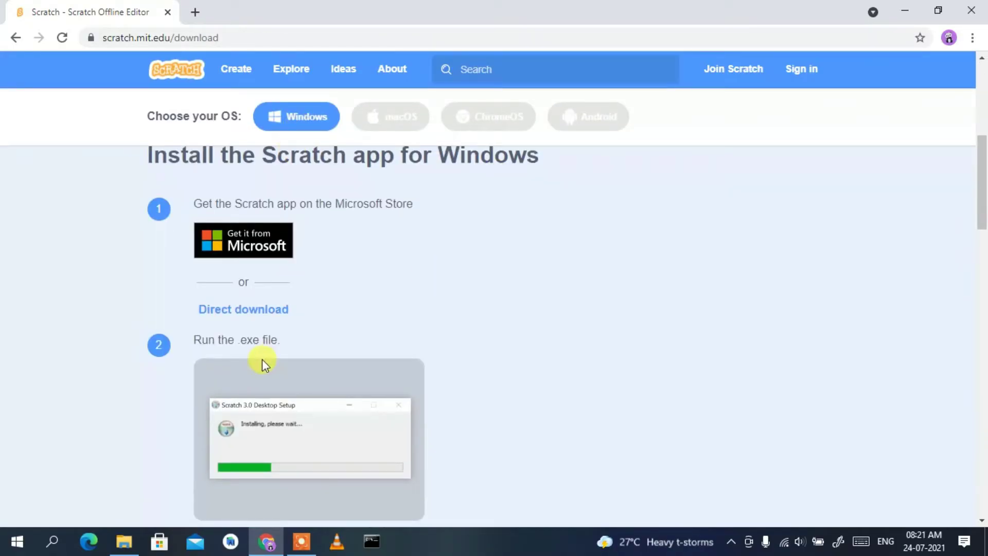
scroll(239, 417, up, 2)
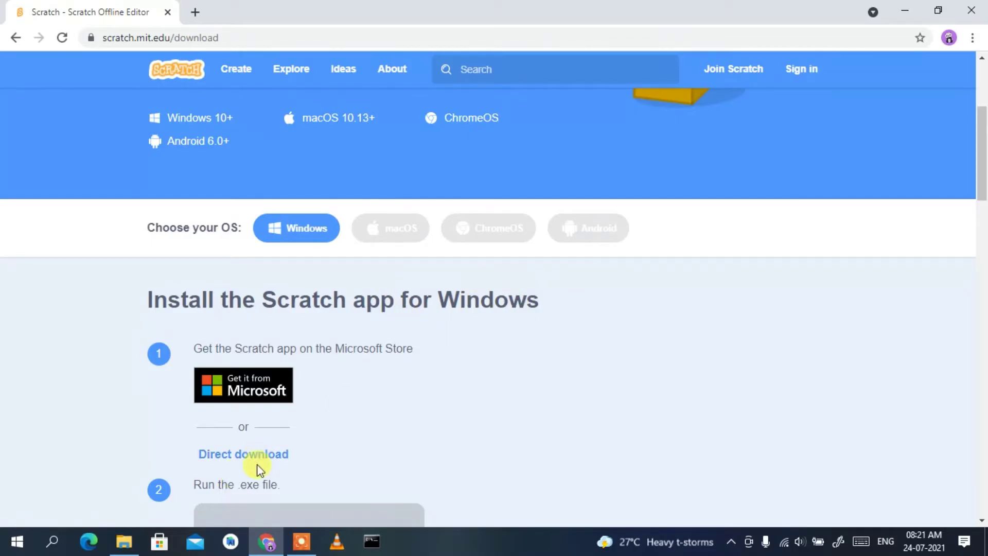
Start the Windows 'Direct download' of the Scratch 3.24.0 setup file.
click(244, 460)
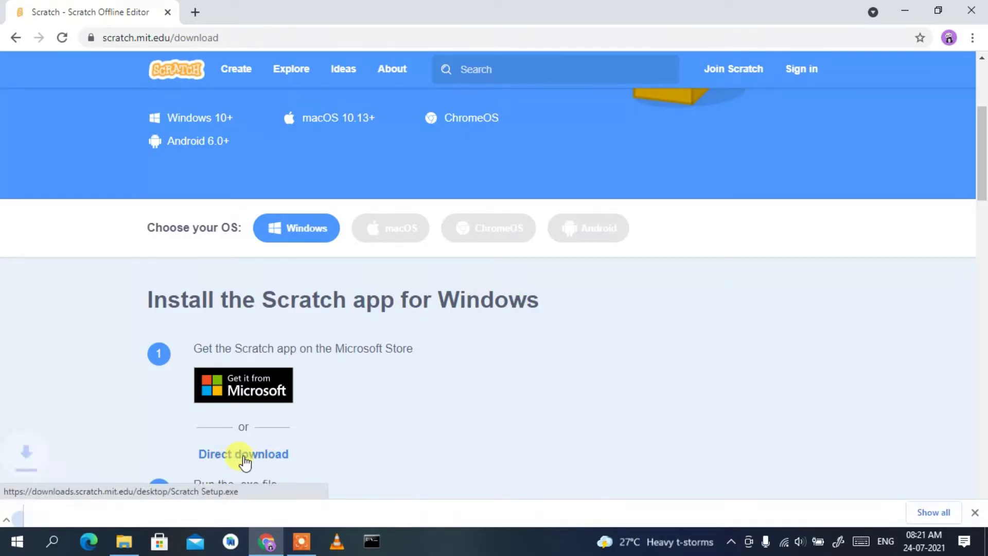
Pause, cancel and remove the Scratch 3.24.0 Setup download on Chrome's downloads page, then minimize Chrome.
click(926, 510)
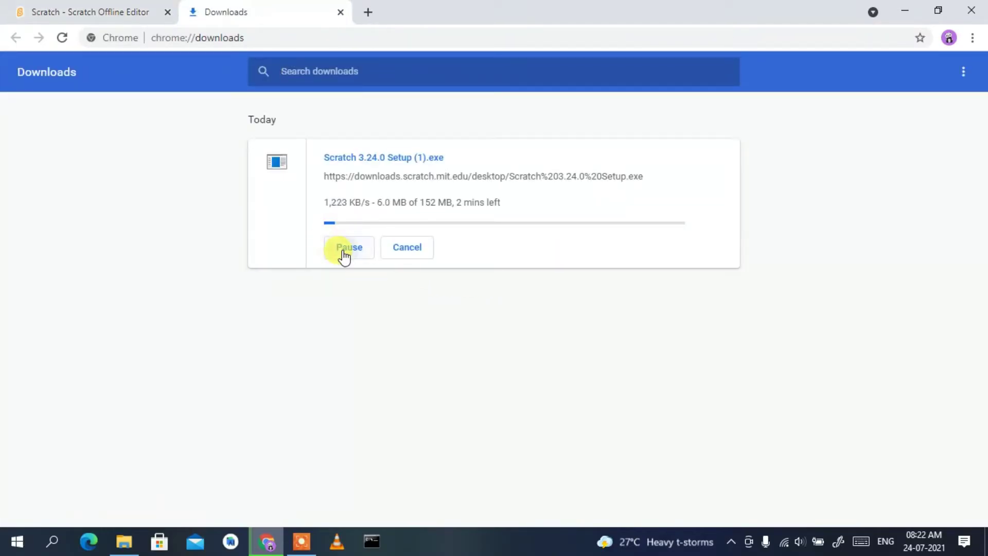
click(344, 249)
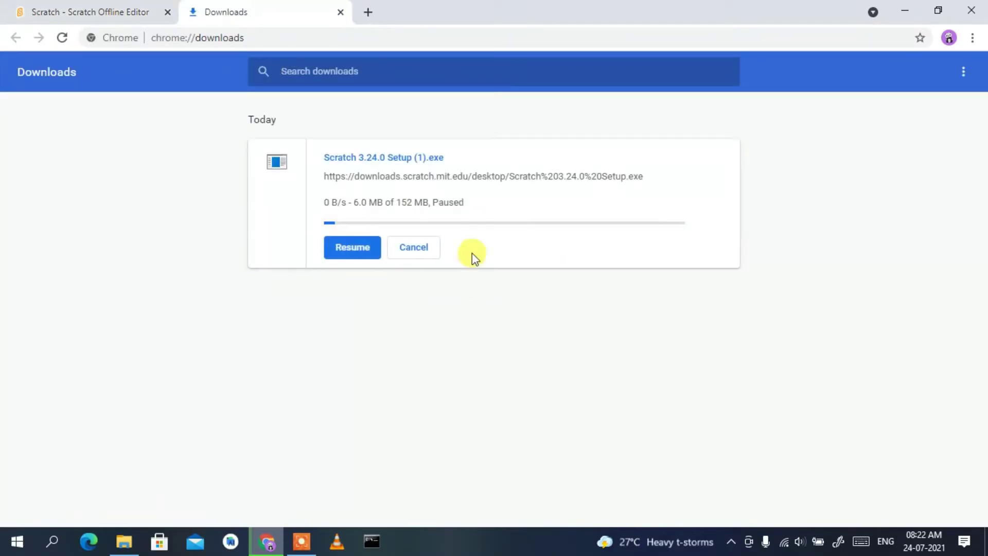
click(413, 249)
click(721, 159)
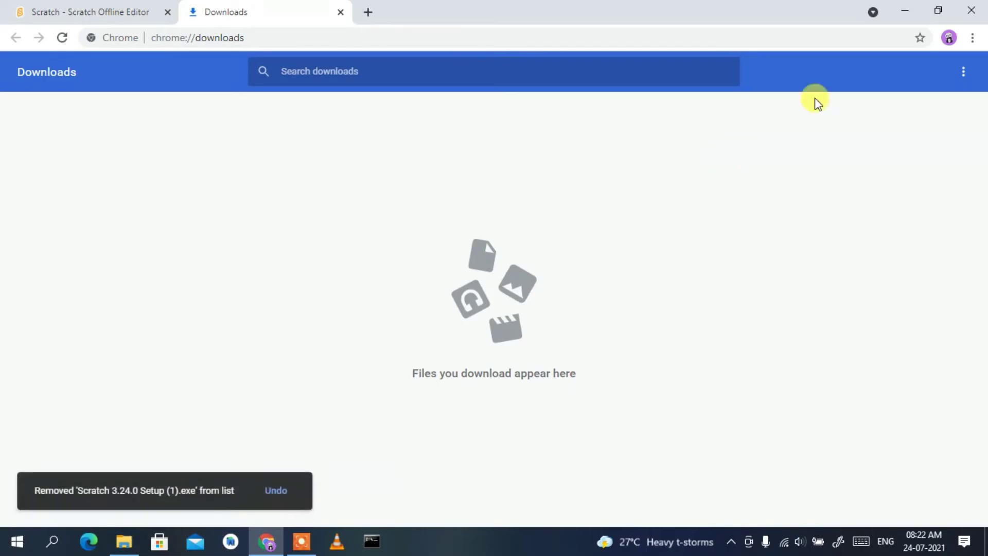
click(905, 15)
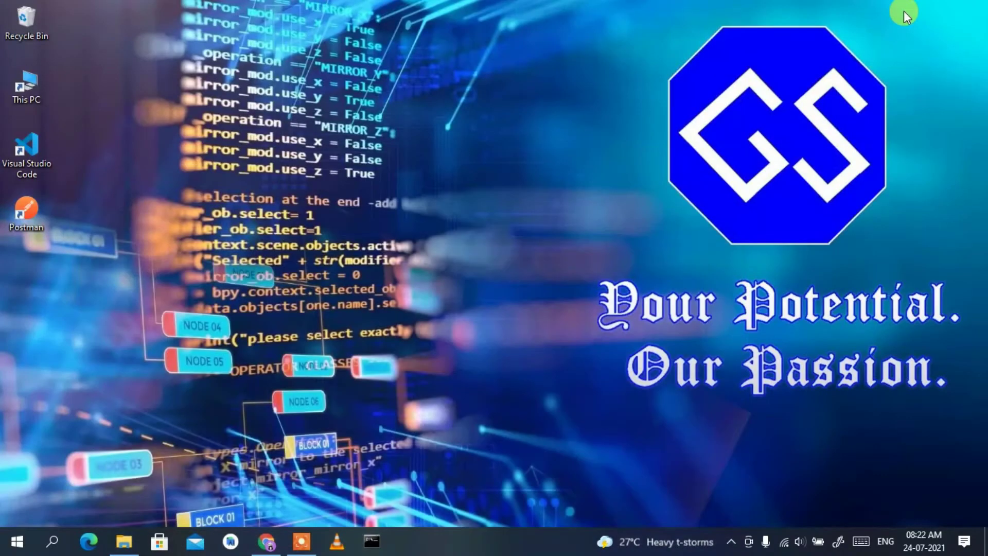
Run 'Scratch 3.24.0 Setup' from Downloads > software, then minimize File Explorer.
click(141, 532)
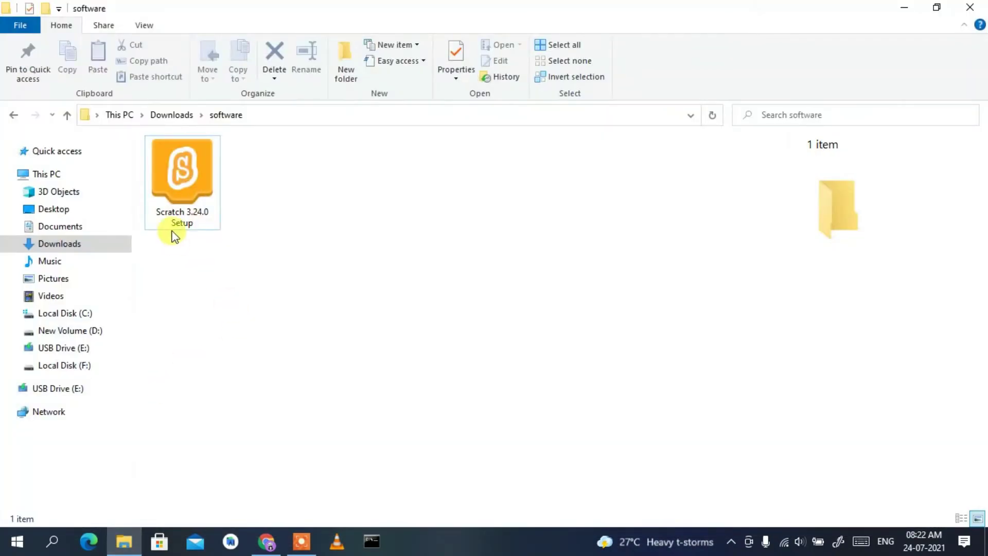
click(172, 229)
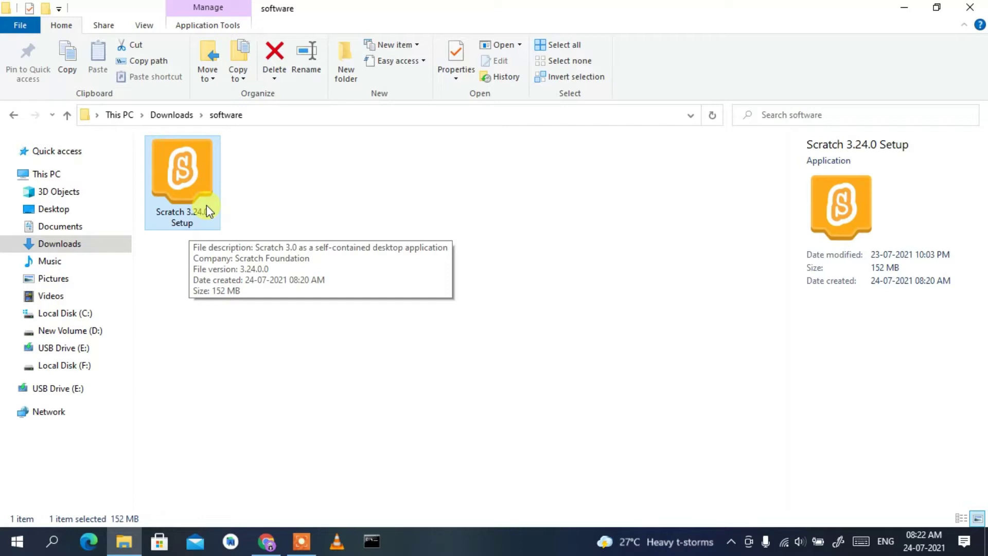
double_click(189, 186)
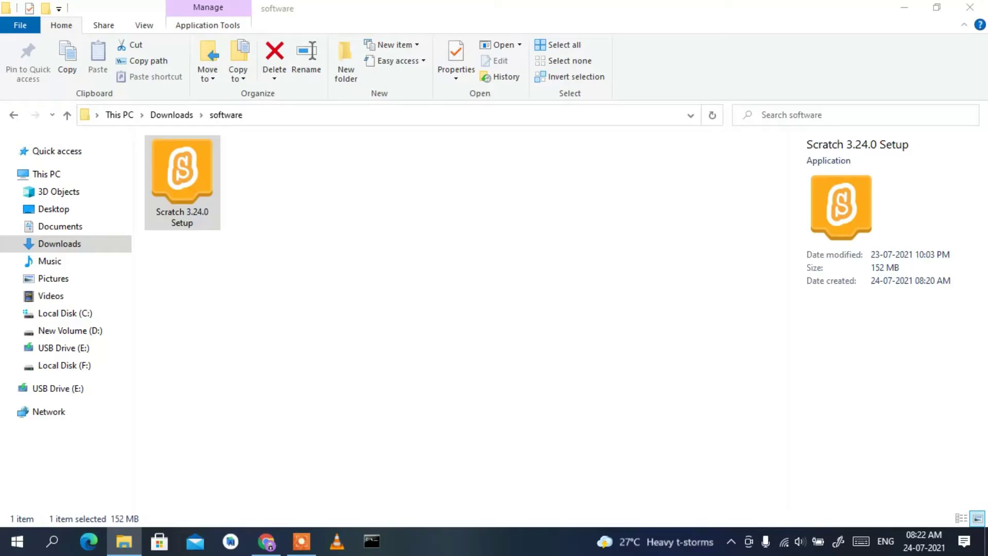
click(908, 7)
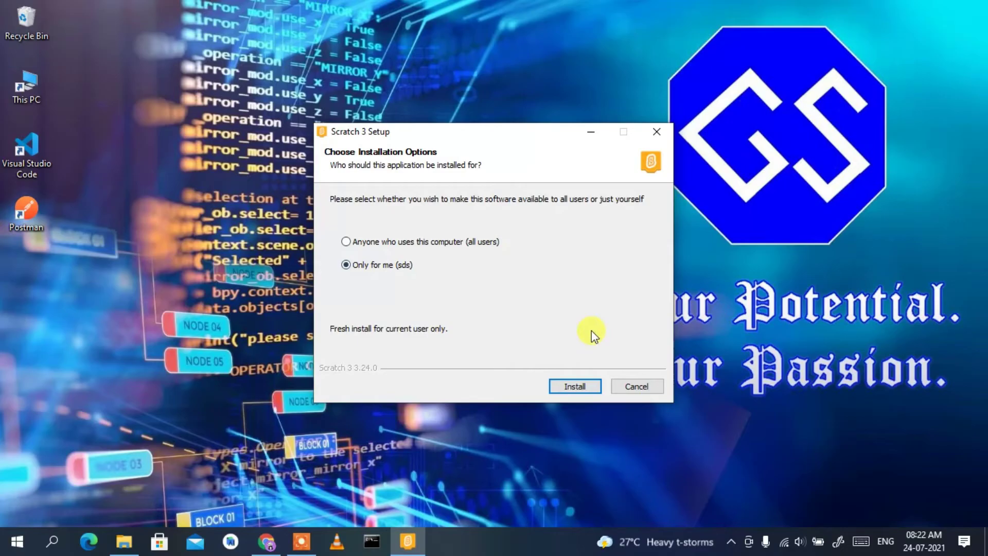
Install Scratch 3 for 'Anyone who uses this computer (all users)' and let setup complete.
click(375, 245)
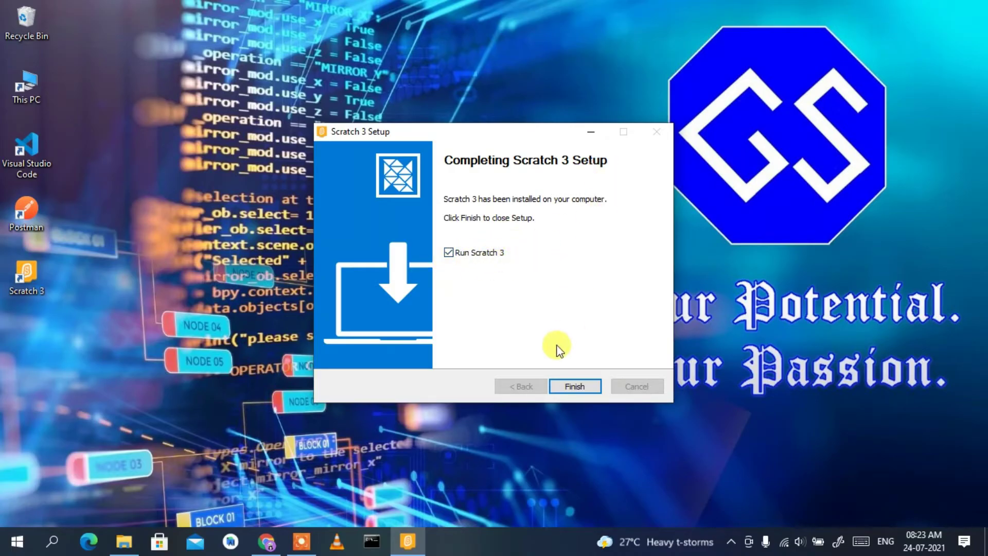
Finish setup with 'Run Scratch 3' checked and choose 'Do not share my usage data'.
click(580, 389)
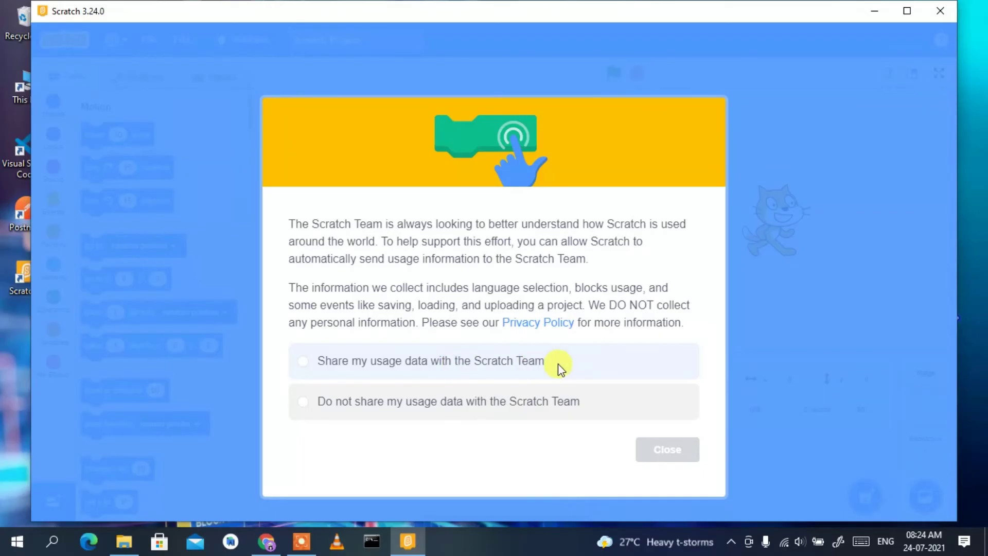
click(382, 412)
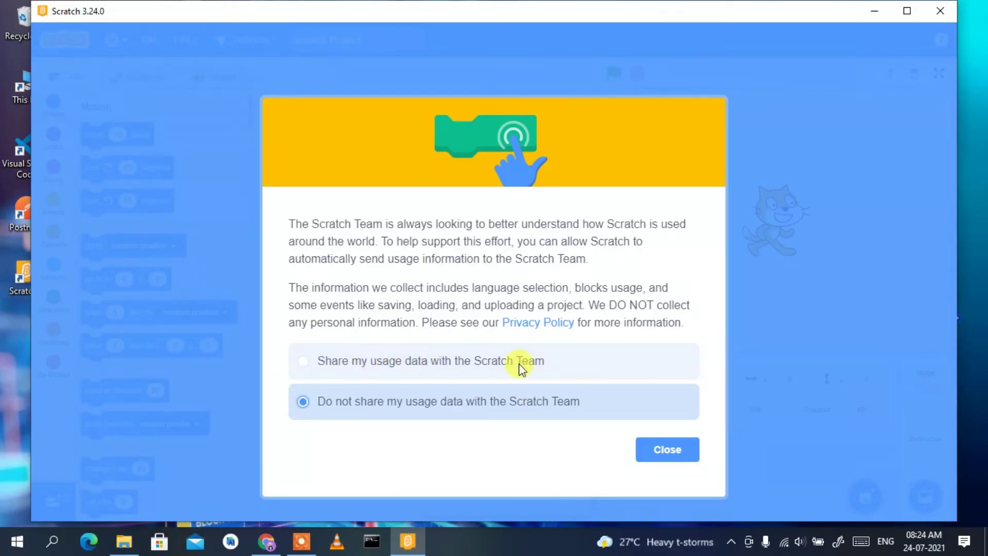
click(664, 460)
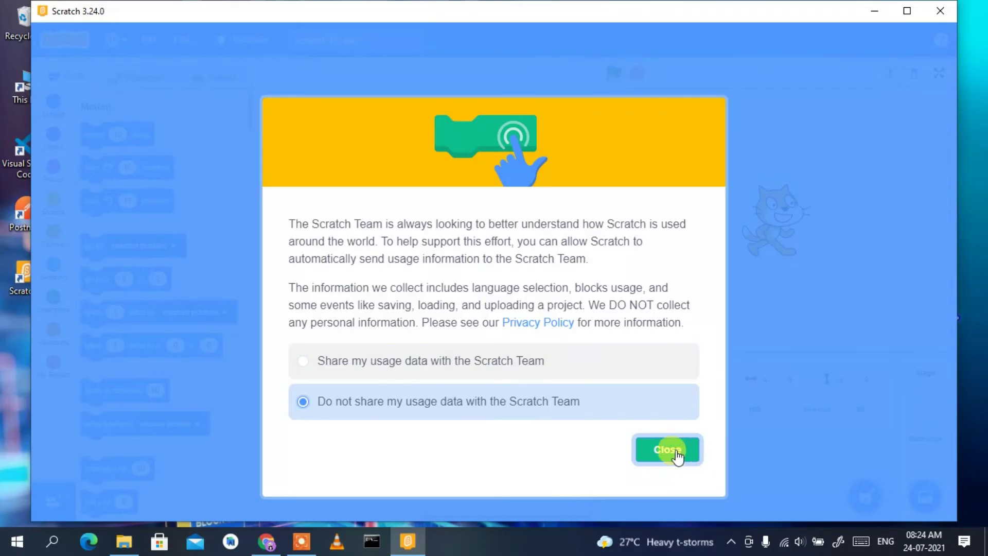
Dismiss the usage-data prompt and maximize the Scratch 3 window.
click(662, 461)
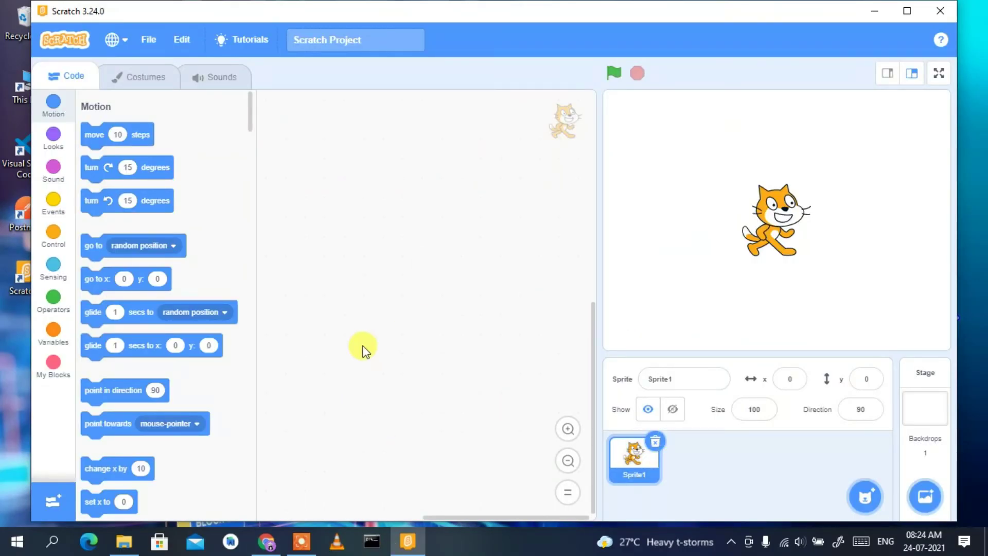
click(907, 12)
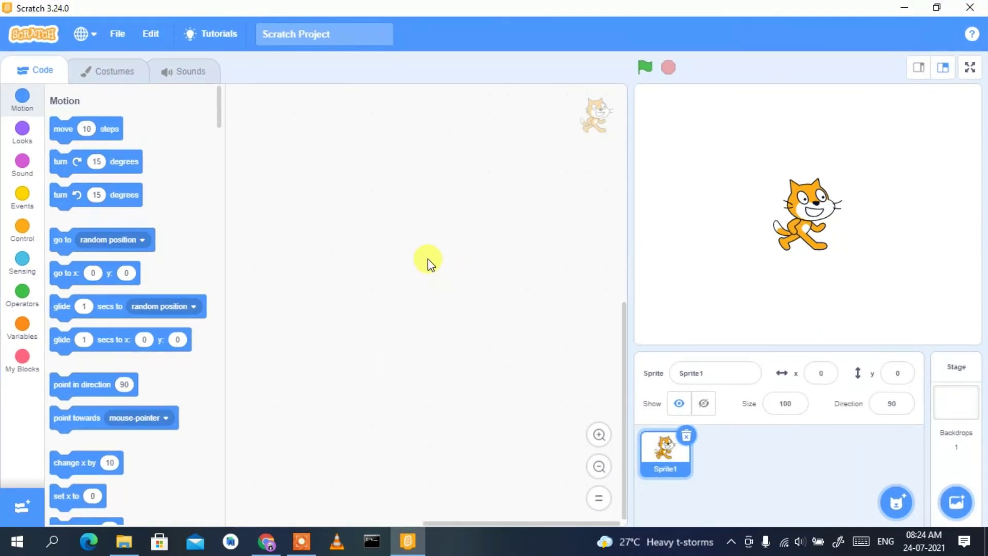